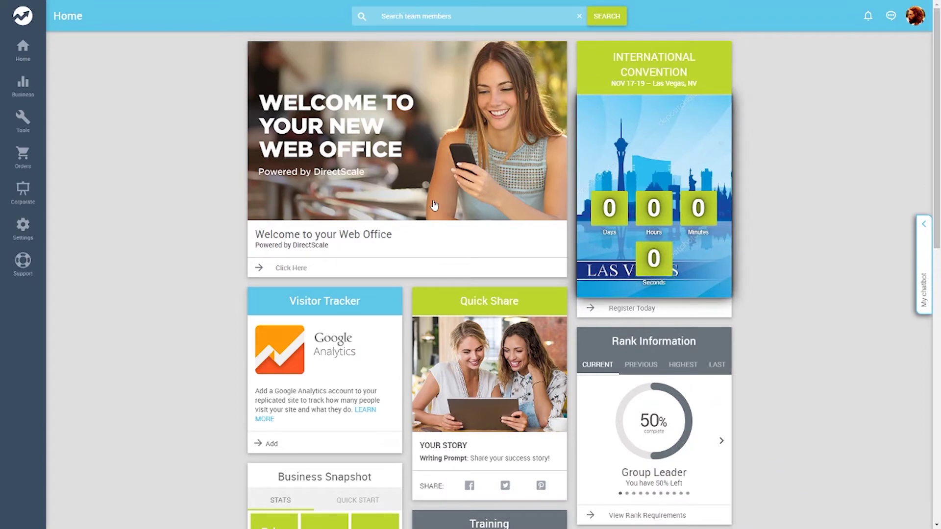
pyautogui.scroll(-12, 434, 205)
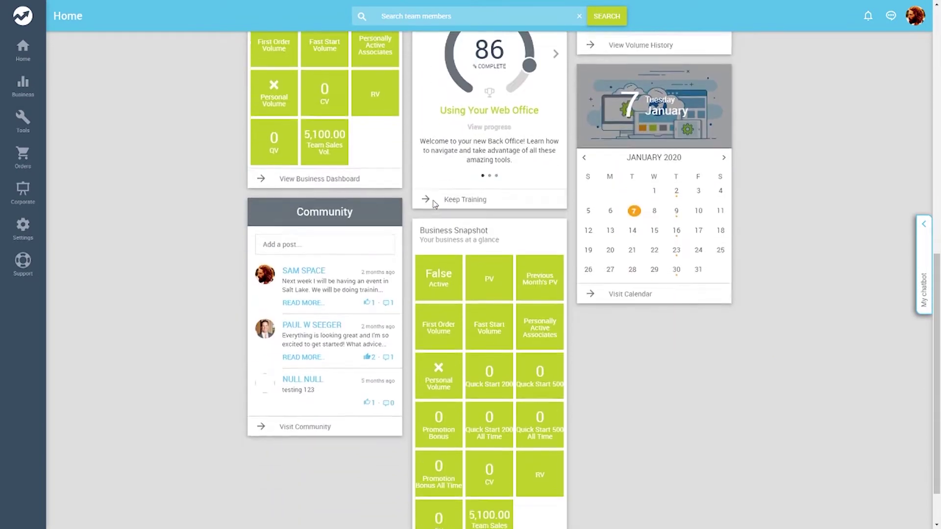
pyautogui.scroll(9, 433, 204)
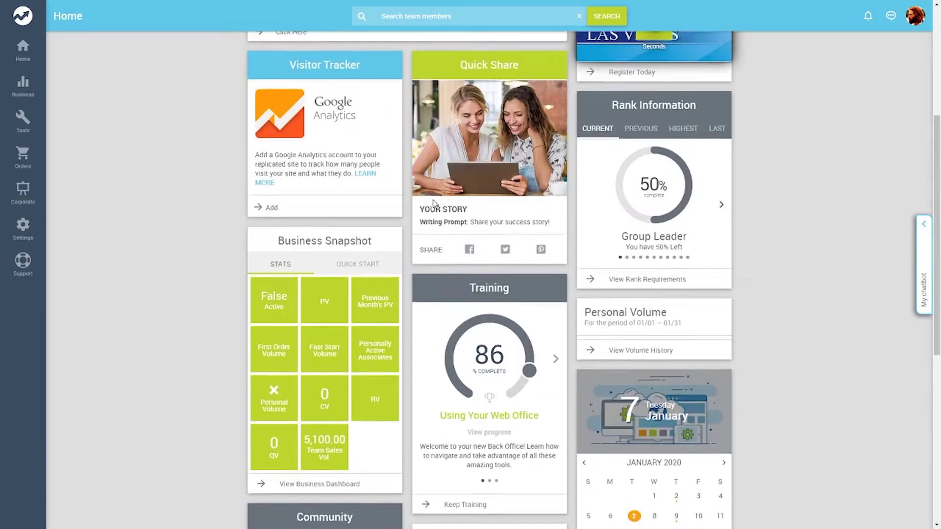
pyautogui.scroll(3, 434, 205)
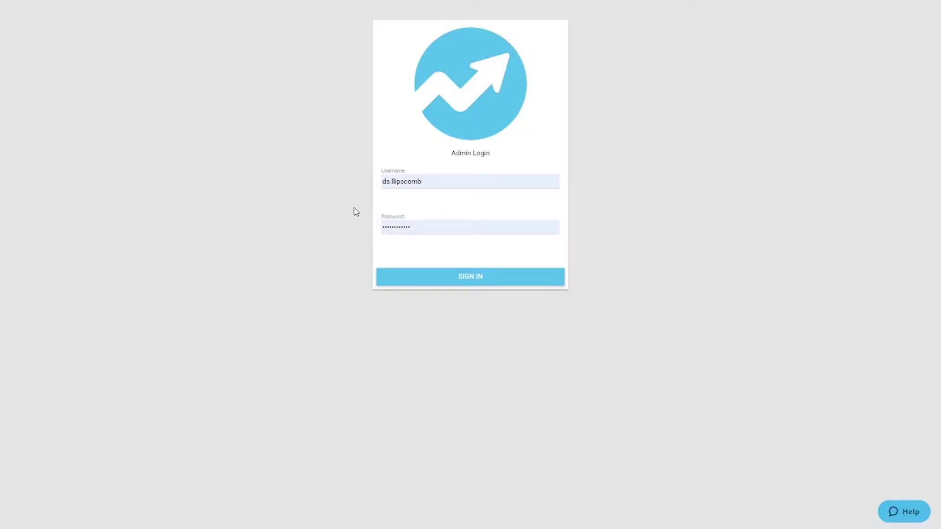
# Sign in to the admin site and open the Branding settings under Web Office Configuration
pyautogui.click(459, 277)
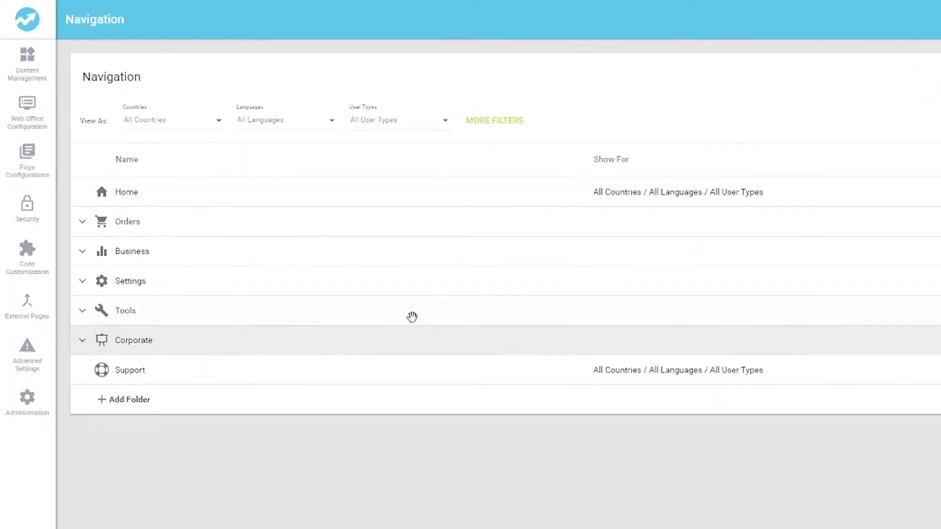
pyautogui.moveTo(20, 159)
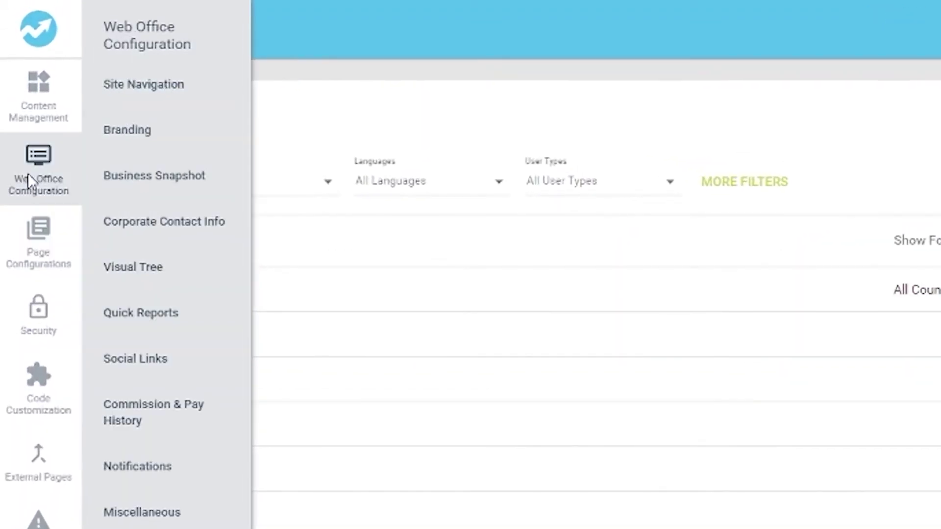
pyautogui.click(122, 138)
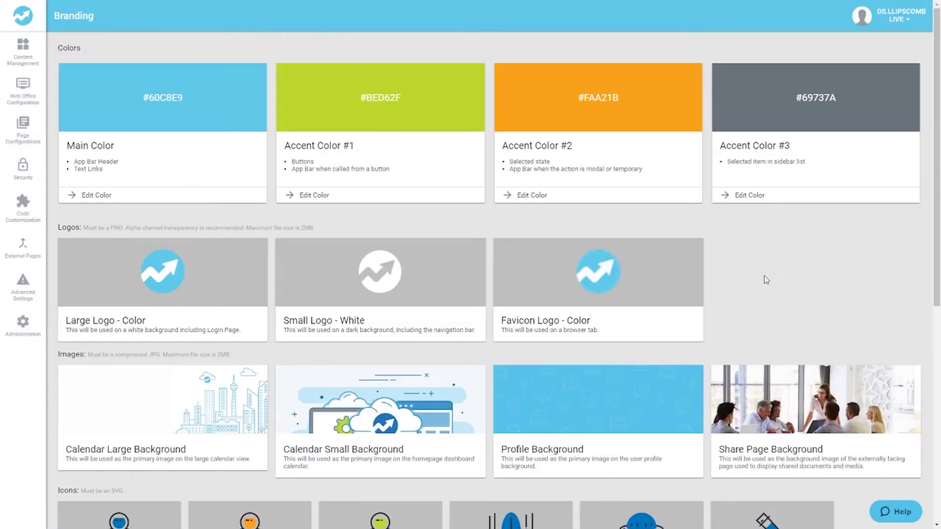
pyautogui.scroll(-3, 765, 277)
pyautogui.scroll(-5, 765, 278)
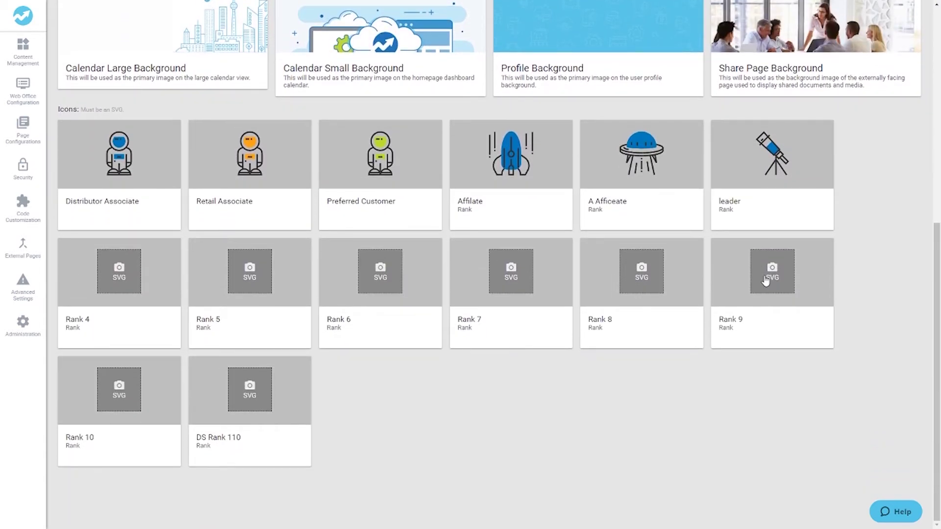
pyautogui.scroll(8, 765, 280)
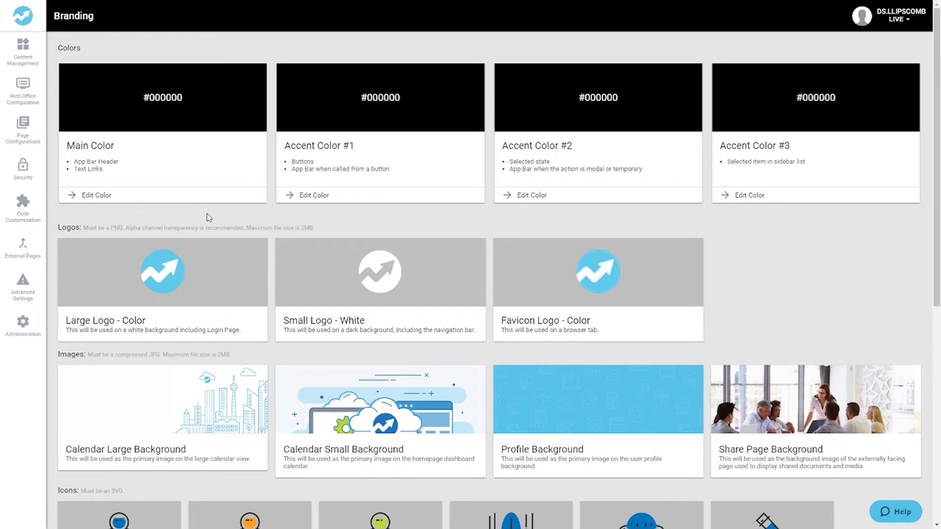
# Open the Main Color for editing, choose a color in Google's color picker and select its HEX code
pyautogui.click(84, 201)
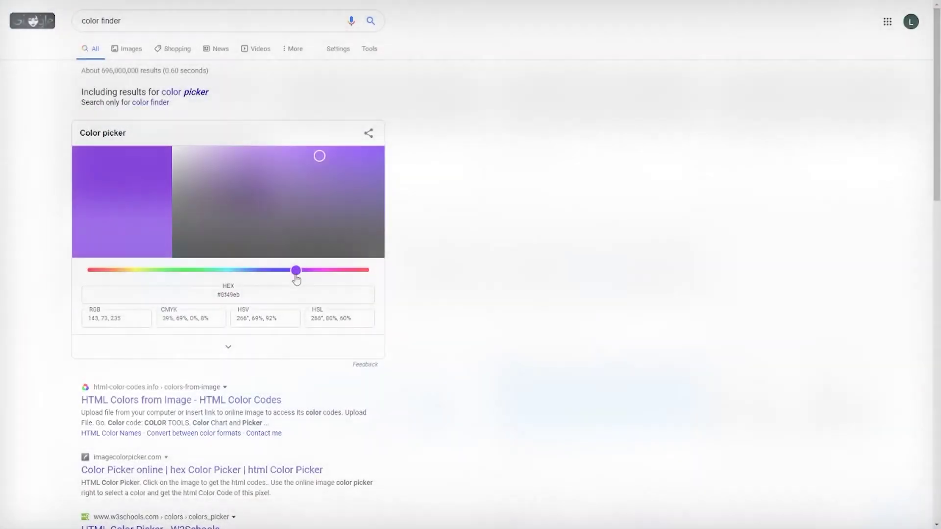
pyautogui.moveTo(294, 270); pyautogui.dragTo(152, 284)
pyautogui.click(337, 199)
pyautogui.moveTo(244, 294); pyautogui.dragTo(204, 295)
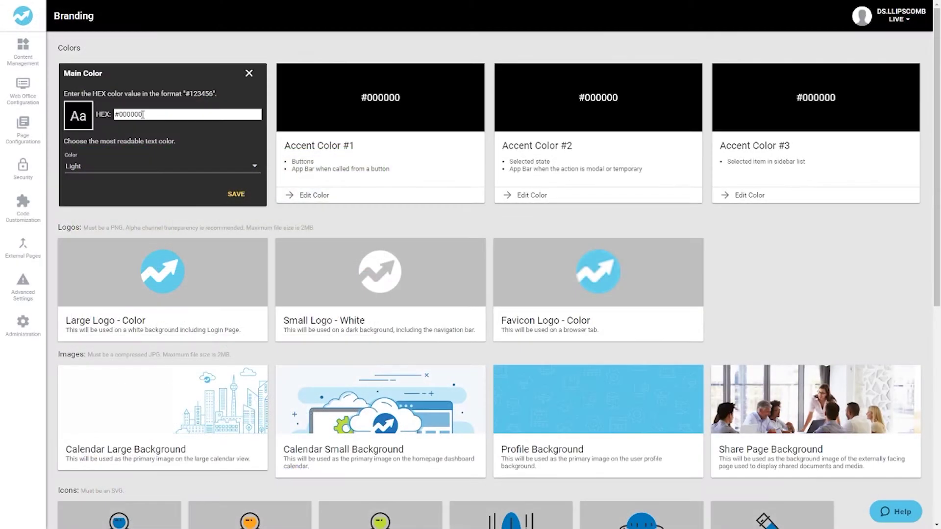
# Replace the Main Color's HEX value with #60C8E9 and save it
pyautogui.click(142, 114)
pyautogui.press('BackSpace')
pyautogui.press('BackSpace')
pyautogui.press('BackSpace')
pyautogui.press('BackSpace')
pyautogui.press('BackSpace')
pyautogui.press('BackSpace')
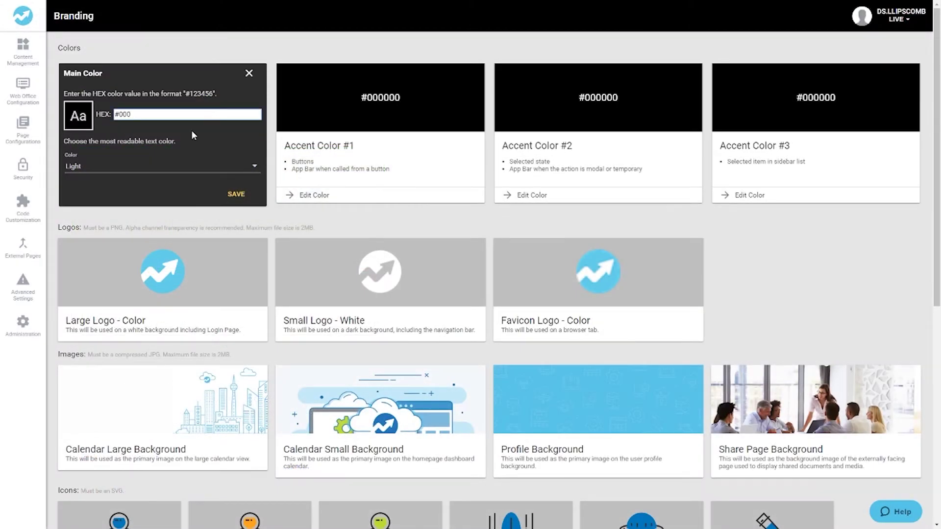
pyautogui.write('60')
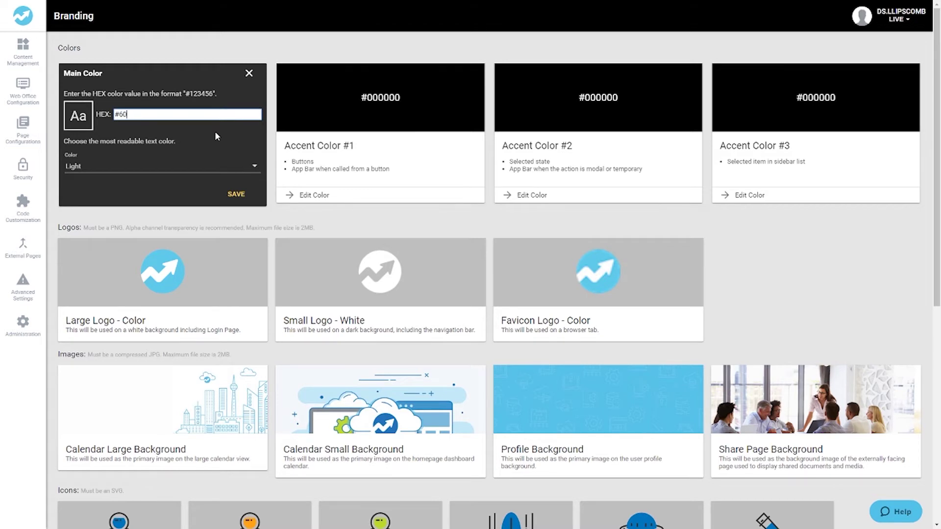
pyautogui.write('C8E9')
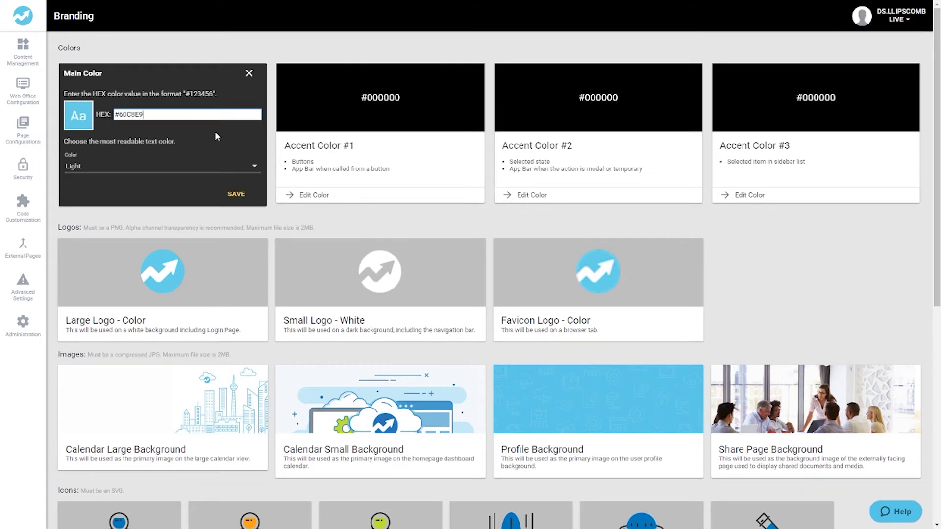
pyautogui.click(236, 195)
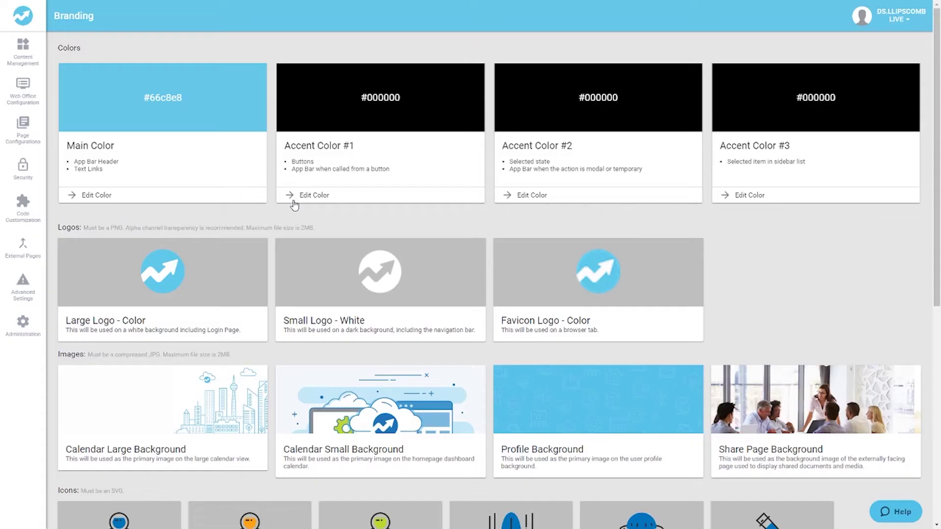
# Set Accent Color #1 to HEX value #CCD948 and save it
pyautogui.click(297, 195)
pyautogui.doubleClick(374, 115)
pyautogui.press('BackSpace')
pyautogui.write('CCD948')
pyautogui.click(464, 198)
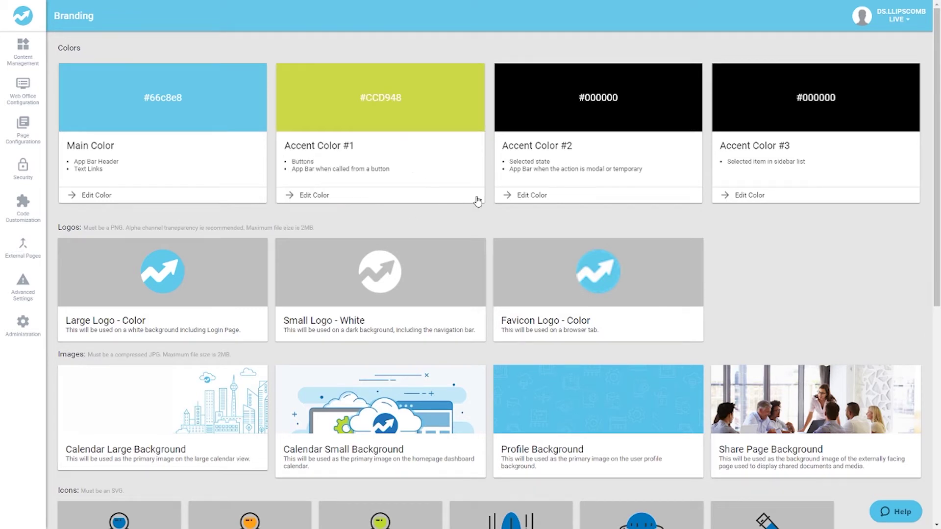
# Set Accent Color #2 to HEX value #FAA21B and save it
pyautogui.click(532, 195)
pyautogui.doubleClick(587, 114)
pyautogui.write('0FAA21B')
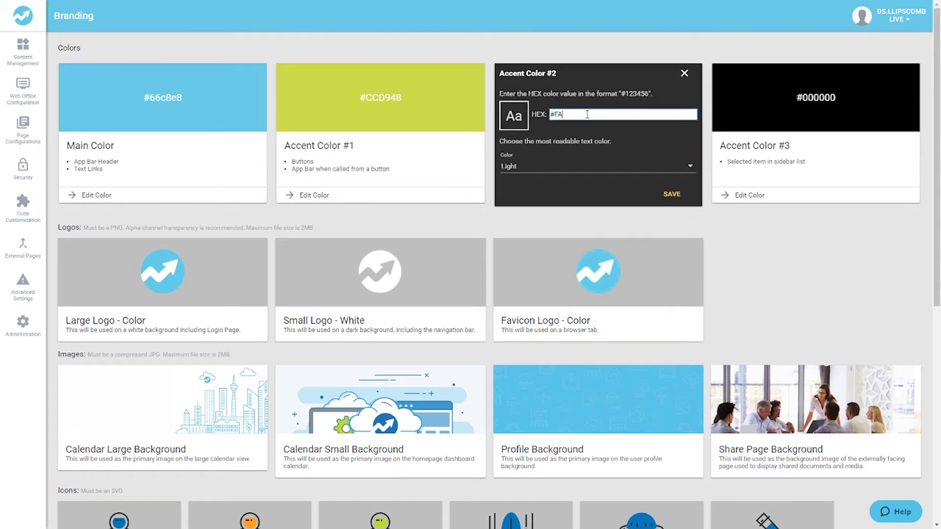
pyautogui.click(672, 194)
# Set Accent Color #3 to HEX value #69737A and save it
pyautogui.click(750, 195)
pyautogui.doubleClick(813, 116)
pyautogui.press('BackSpace')
pyautogui.write('69737A')
pyautogui.press('Return')
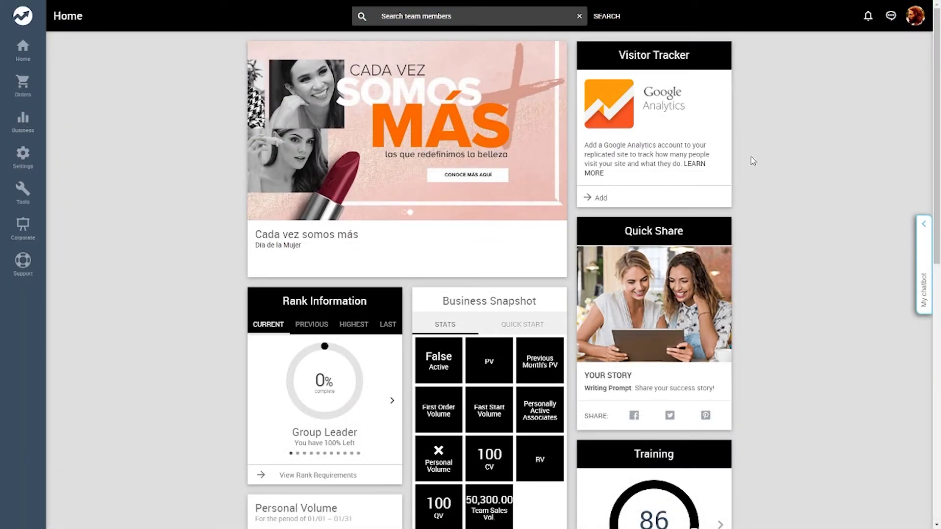
# Sign out of the Web Office and log back in to load the new branding colors
pyautogui.scroll(-3, 736, 173)
pyautogui.scroll(-8, 736, 174)
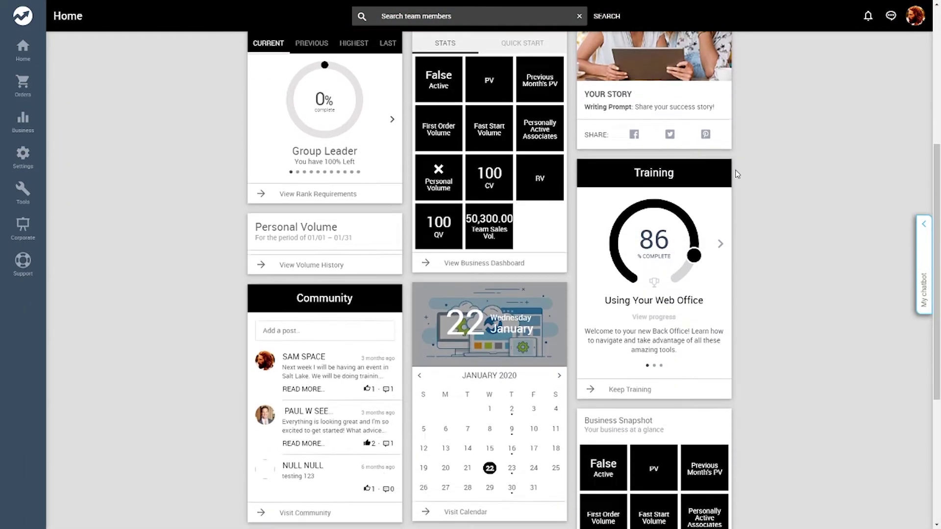
pyautogui.scroll(10, 736, 174)
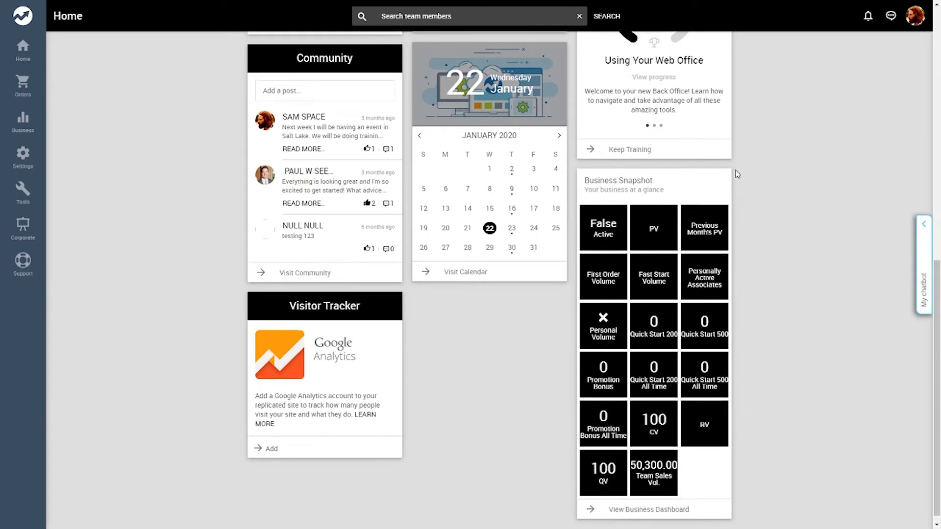
pyautogui.scroll(1, 736, 174)
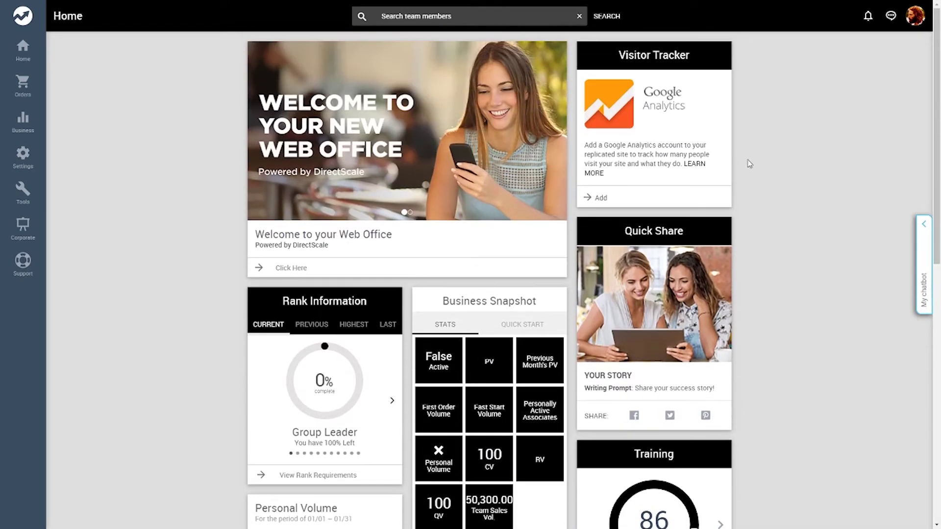
pyautogui.click(914, 25)
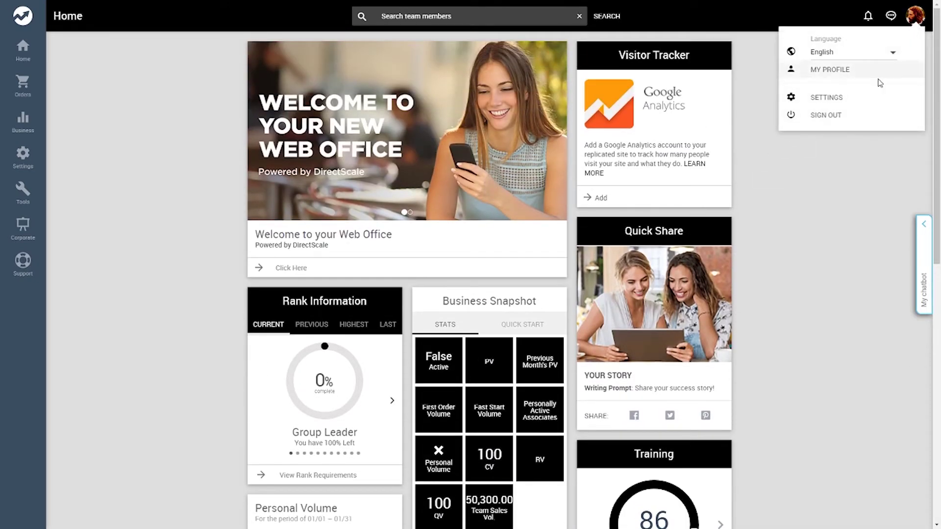
pyautogui.click(836, 115)
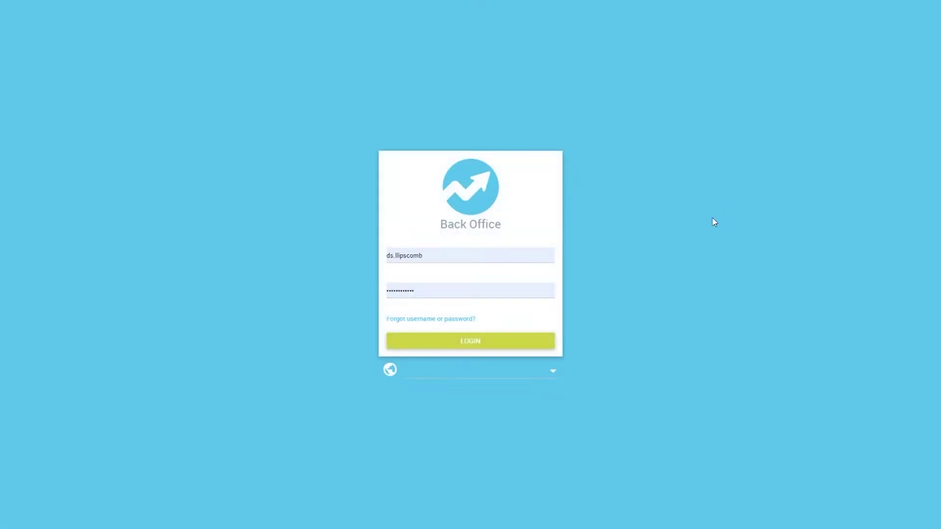
pyautogui.click(476, 346)
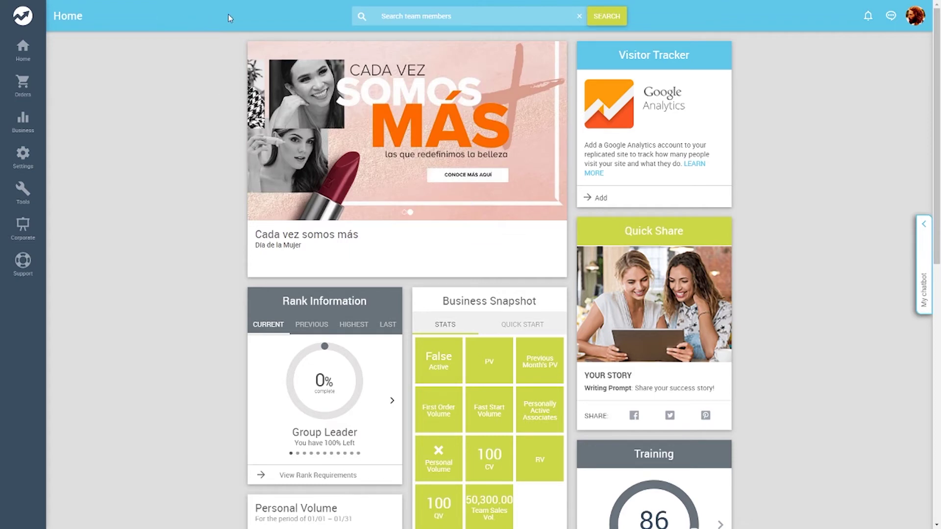
# Start a new report in the Report Center and inspect the home page widgets to check the branding colors
pyautogui.scroll(-10, 223, 112)
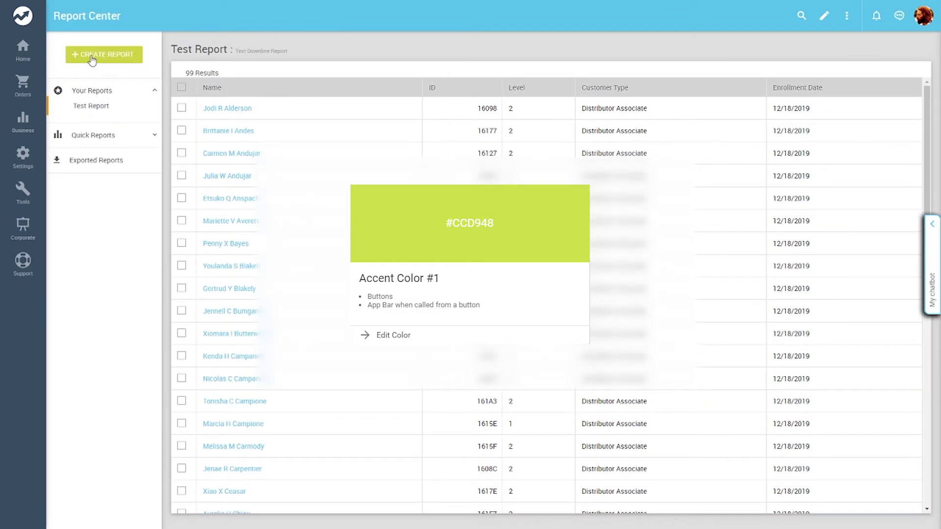
pyautogui.click(92, 57)
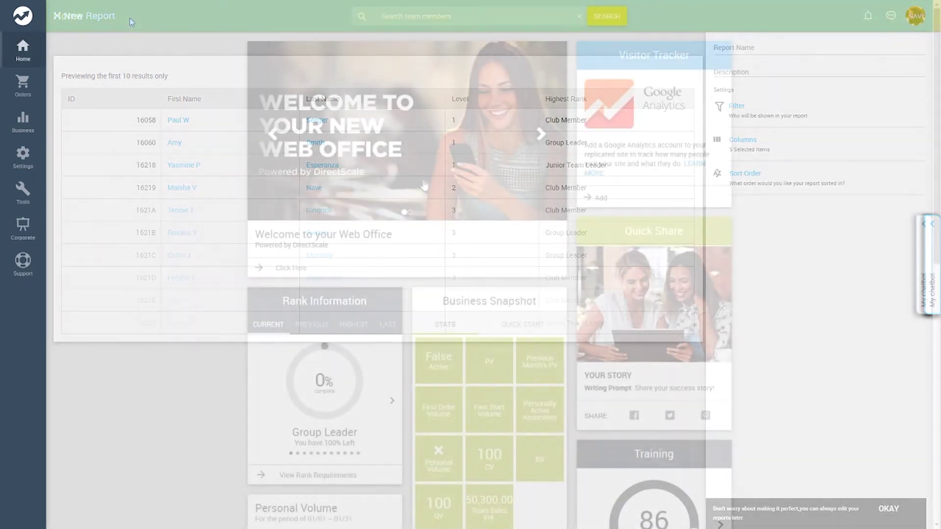
pyautogui.scroll(-6, 424, 185)
pyautogui.scroll(-5, 424, 185)
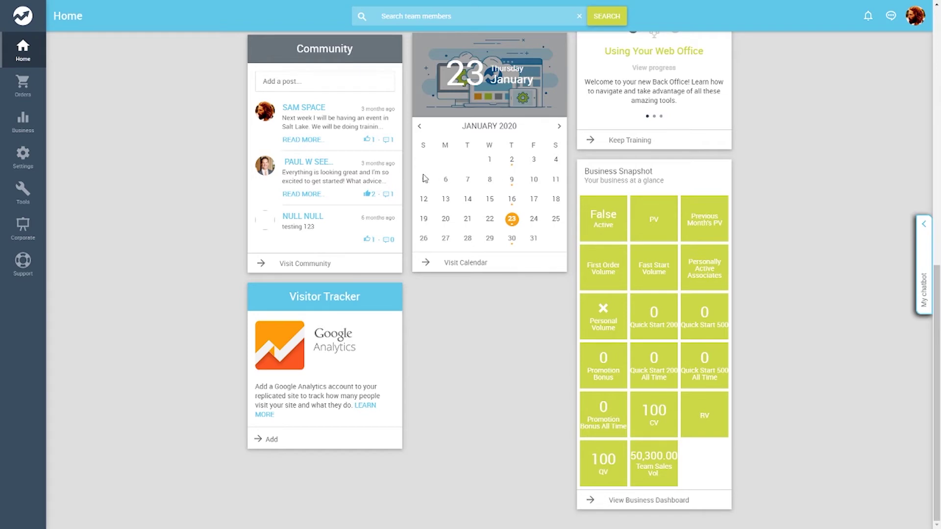
# Open Documents & Media in the Tools section and expand the Business Materials folder to check the selected-item color
pyautogui.moveTo(44, 190)
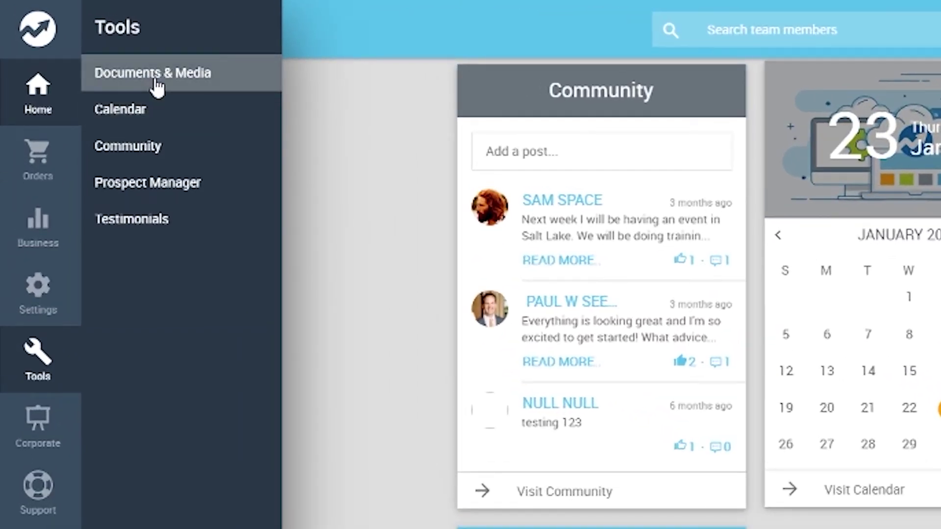
pyautogui.click(156, 78)
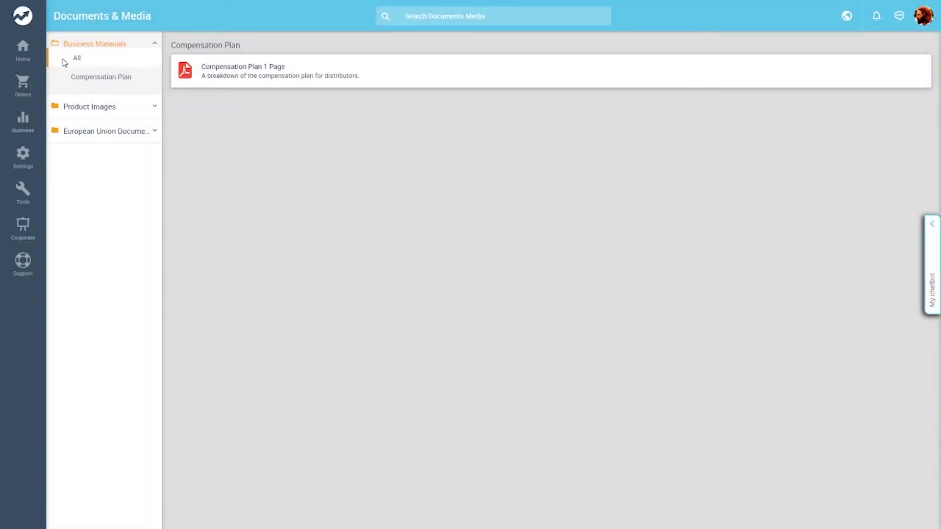
pyautogui.click(208, 80)
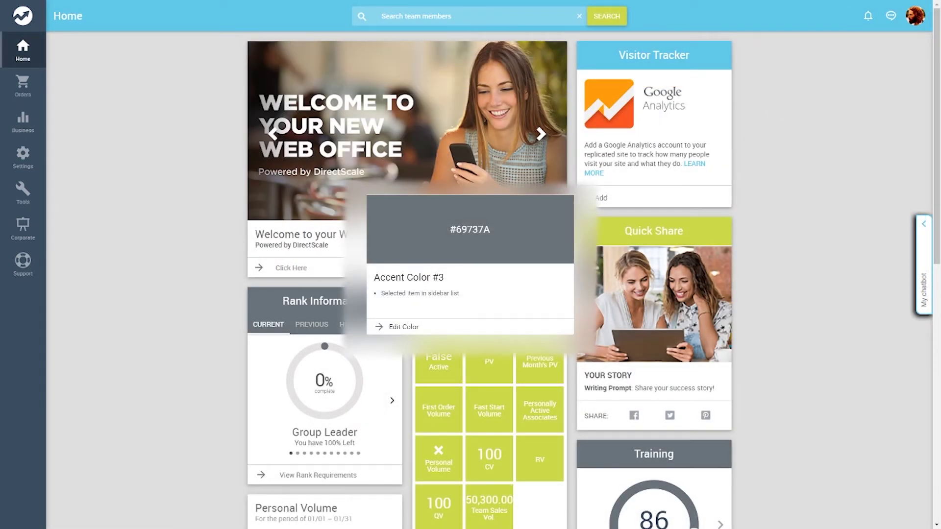
pyautogui.click(37, 91)
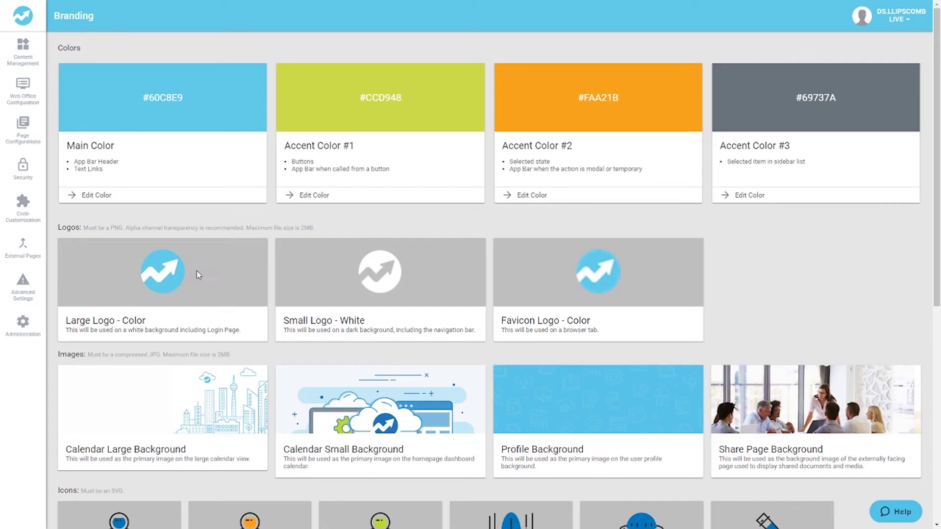
# Cancel the file selection for the large color logo and check the required image sizes of the calendar and profile backgrounds
pyautogui.moveTo(171, 280)
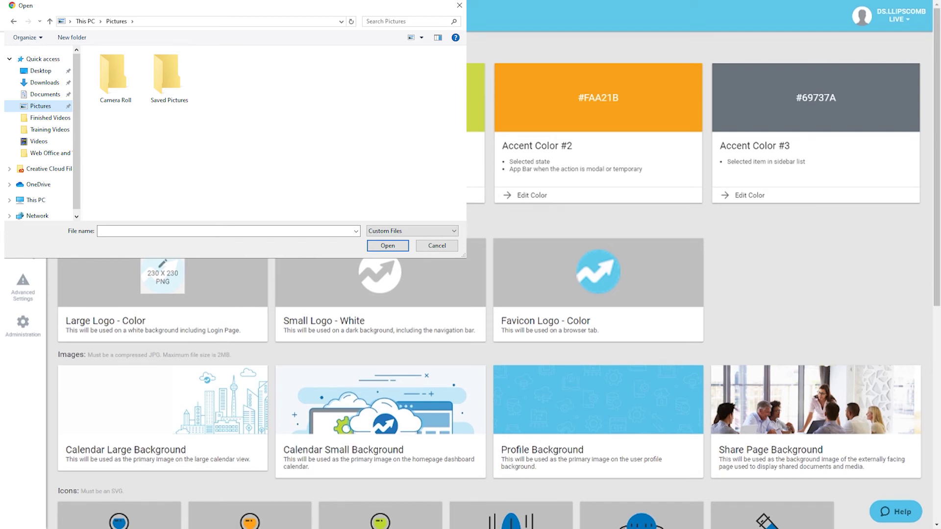
pyautogui.press('Escape')
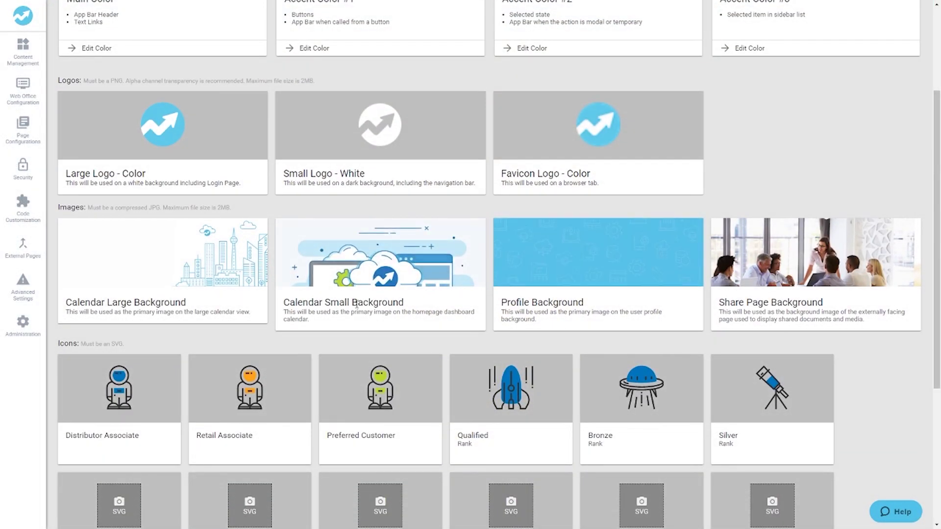
pyautogui.moveTo(158, 279)
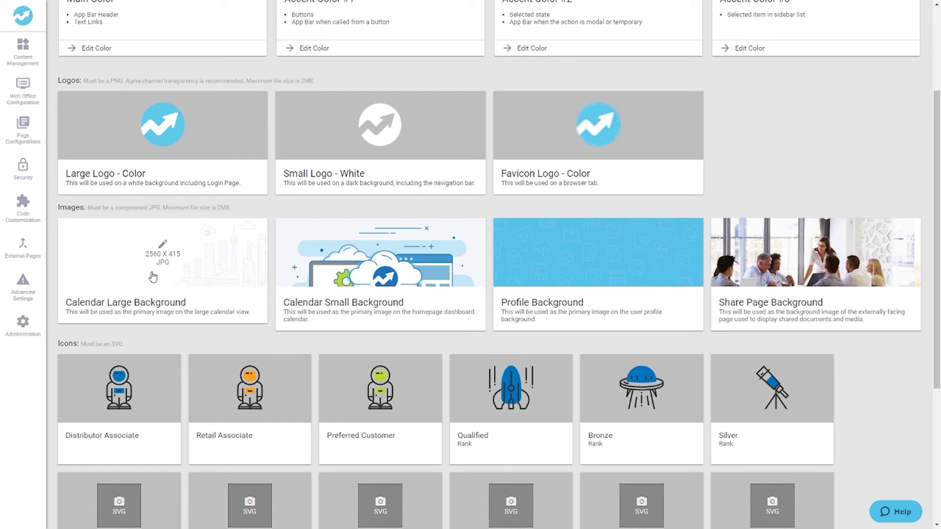
pyautogui.moveTo(361, 283)
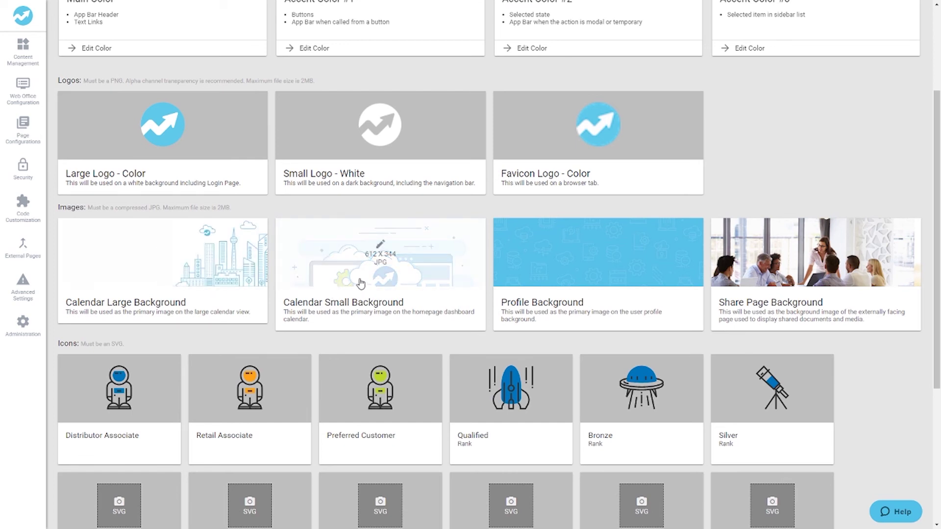
pyautogui.moveTo(591, 257)
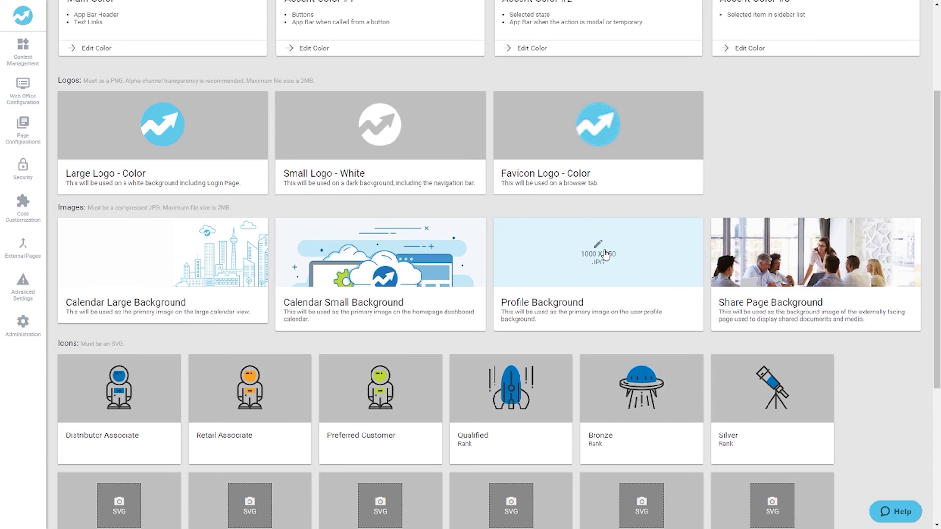
# Check the required image size of the share page background and review the associate type and rank icons
pyautogui.moveTo(741, 258)
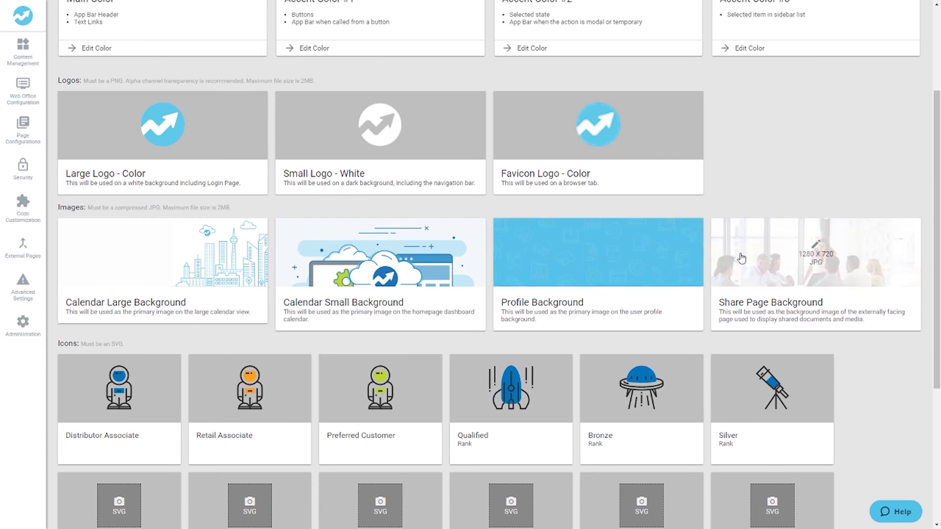
pyautogui.scroll(-3, 741, 258)
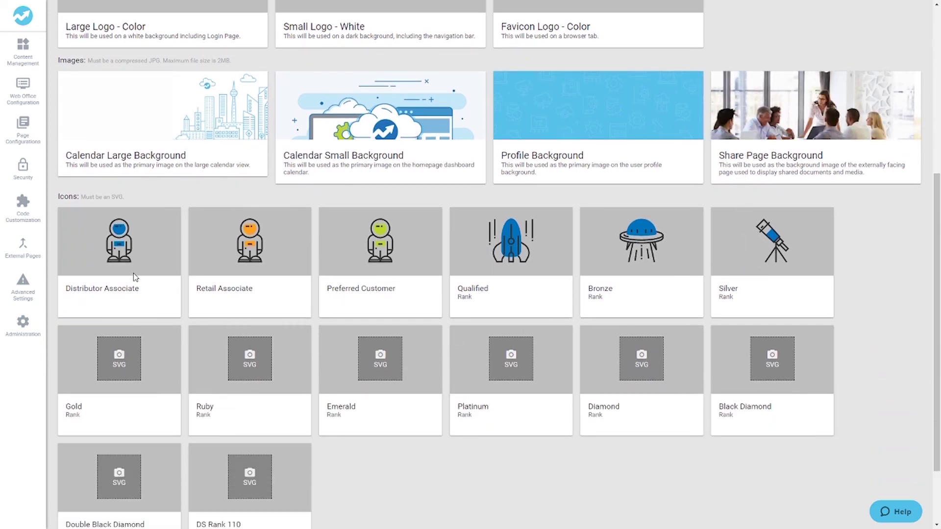
pyautogui.moveTo(388, 260)
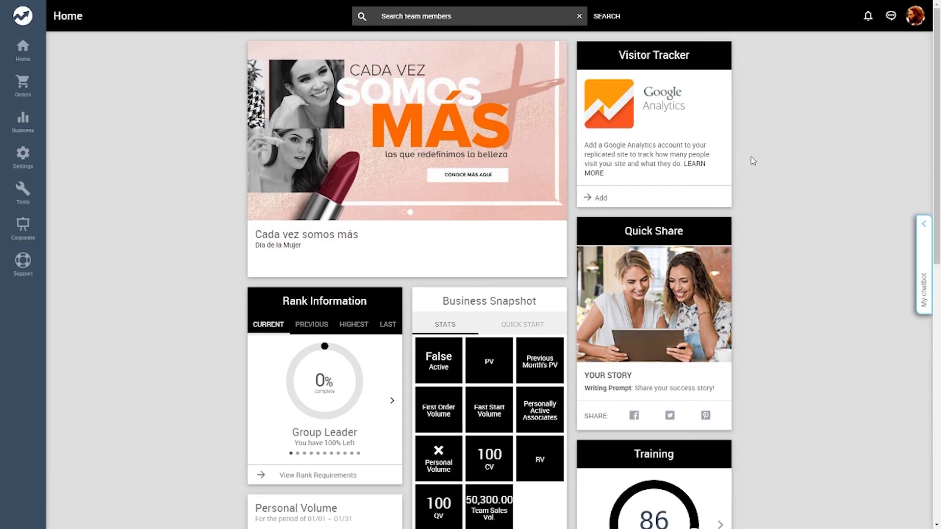
# Examine the branding on the Web Office home page widgets, including Rank Information, Business Snapshot and Training
pyautogui.scroll(-1, 750, 157)
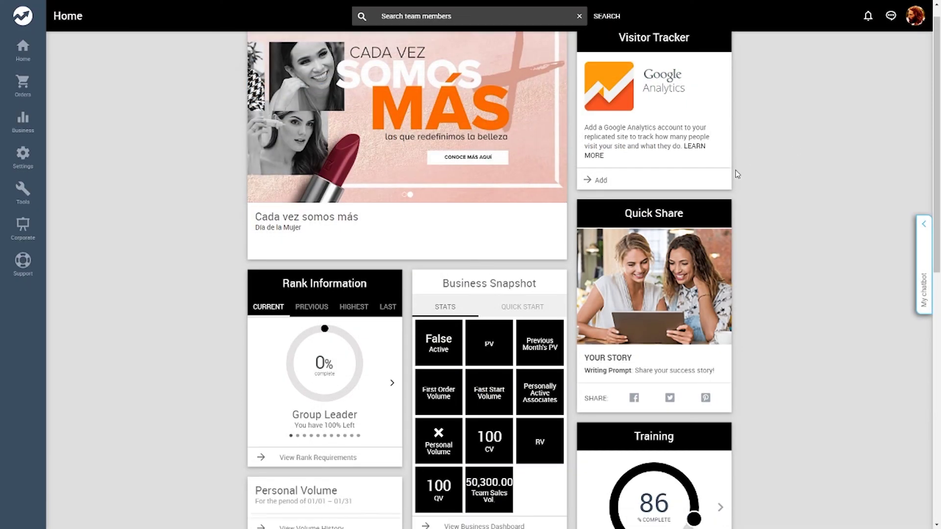
pyautogui.scroll(-10, 737, 174)
pyautogui.scroll(8, 737, 174)
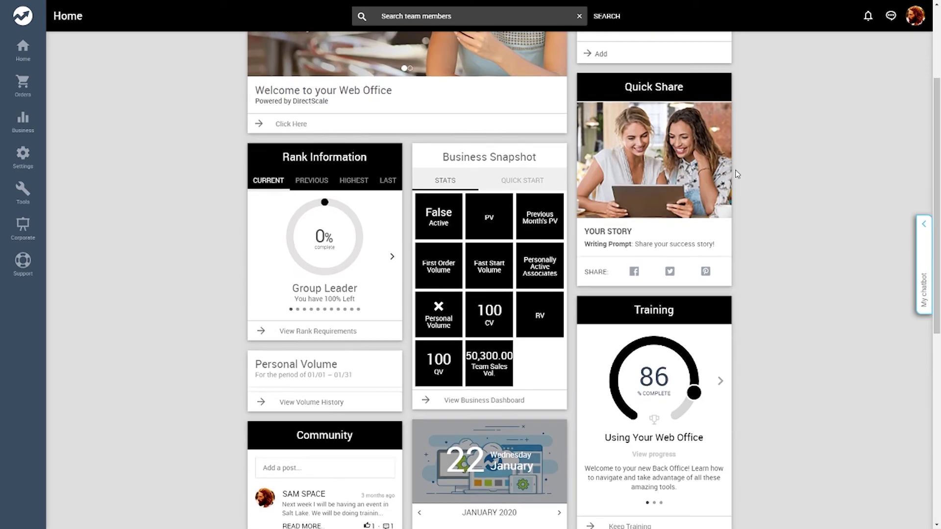
pyautogui.scroll(3, 738, 173)
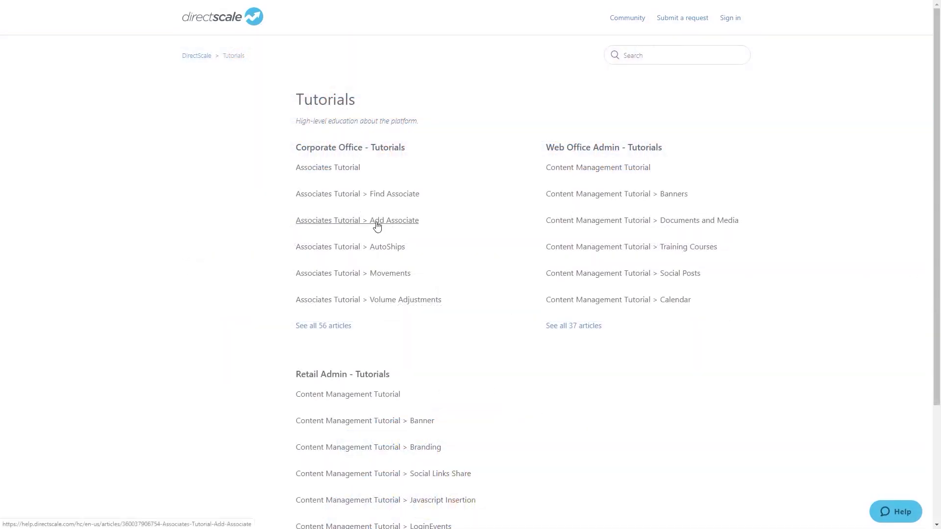
# On the DirectScale help site, open the Add Associate tutorial and enter "How to add a new market?" in the Help widget's search
pyautogui.click(377, 225)
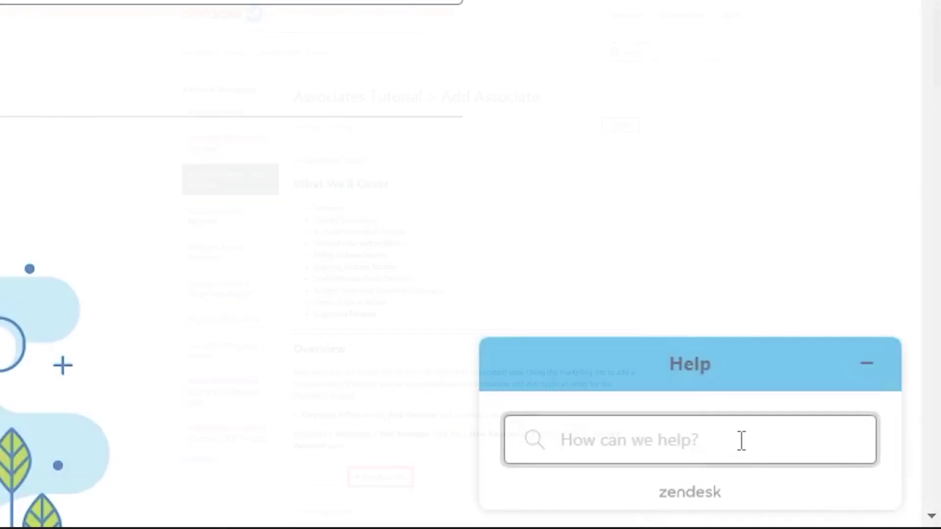
pyautogui.write('How to add a new market?')
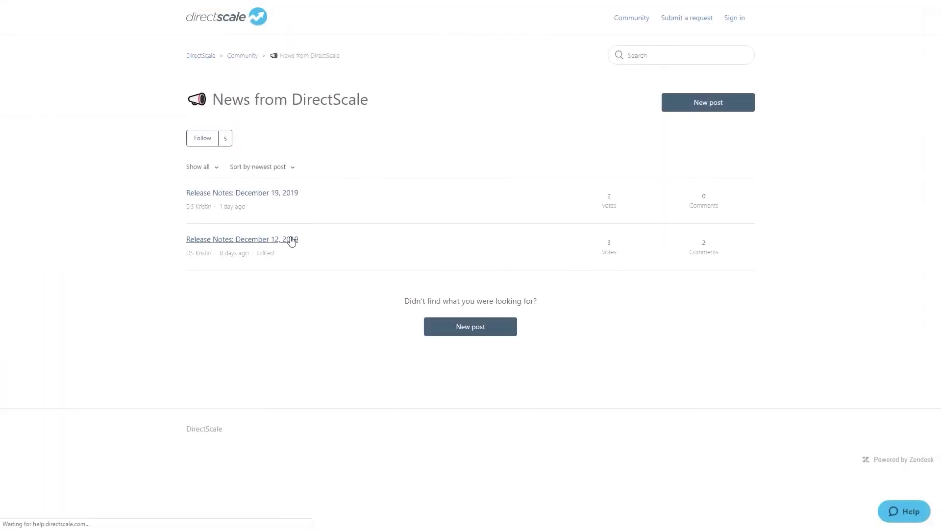
# Open the December 12, 2019 release notes in News from DirectScale and review the improvements and bug fixes
pyautogui.click(290, 240)
pyautogui.scroll(-5, 561, 277)
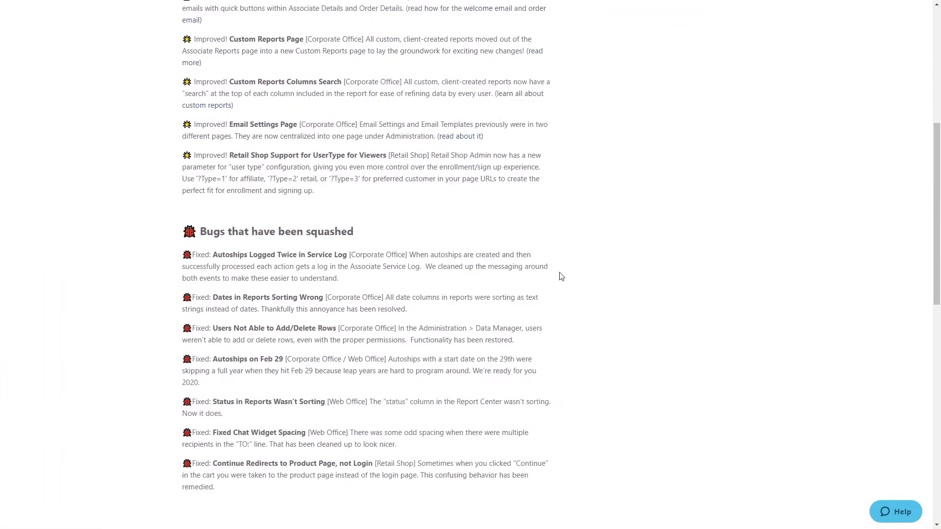